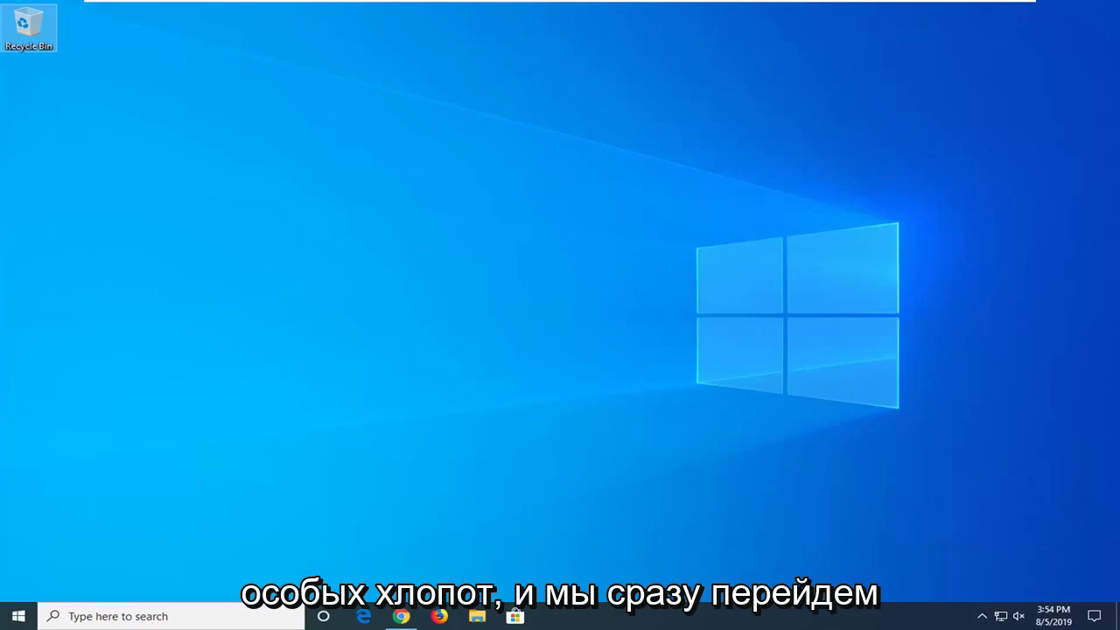
Search the Start menu for 'services' and launch the Services app.
key("super")
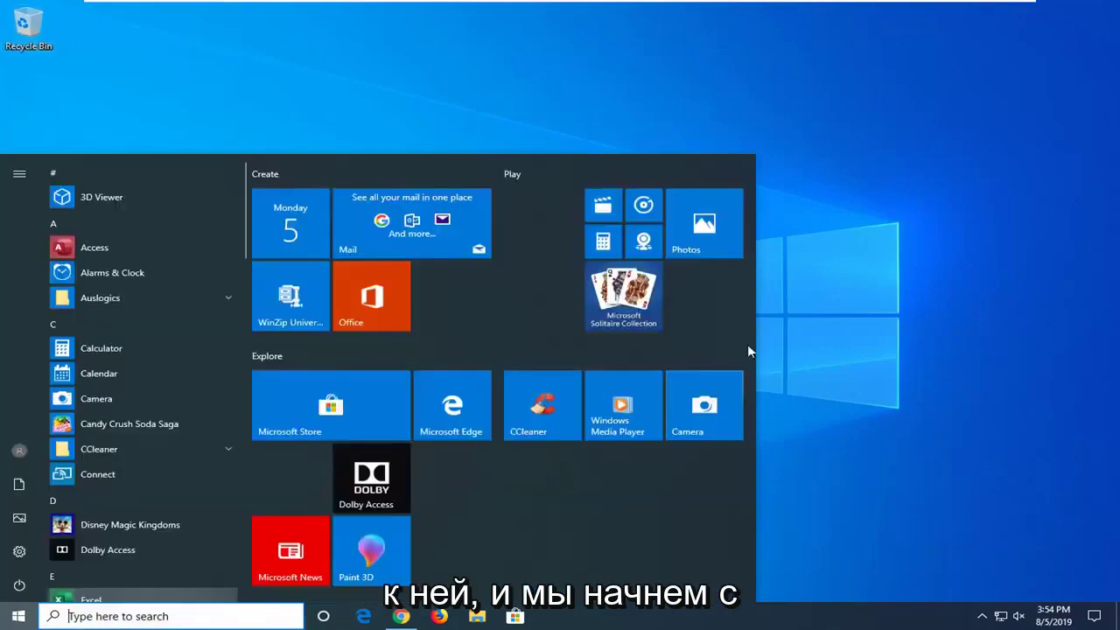
left_click(867, 276)
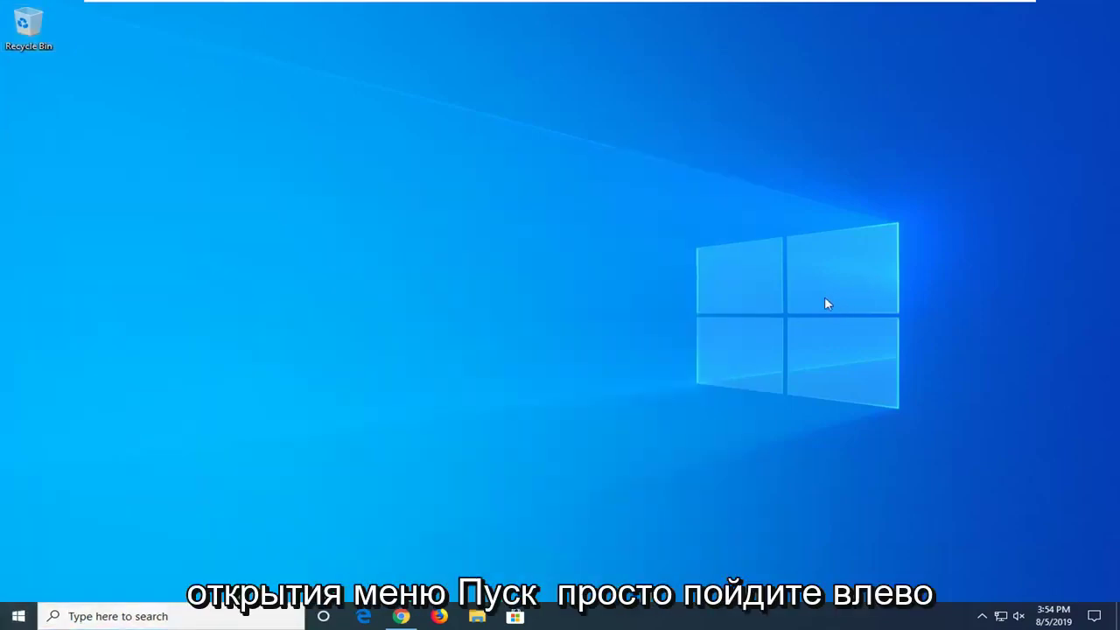
left_click(6, 617)
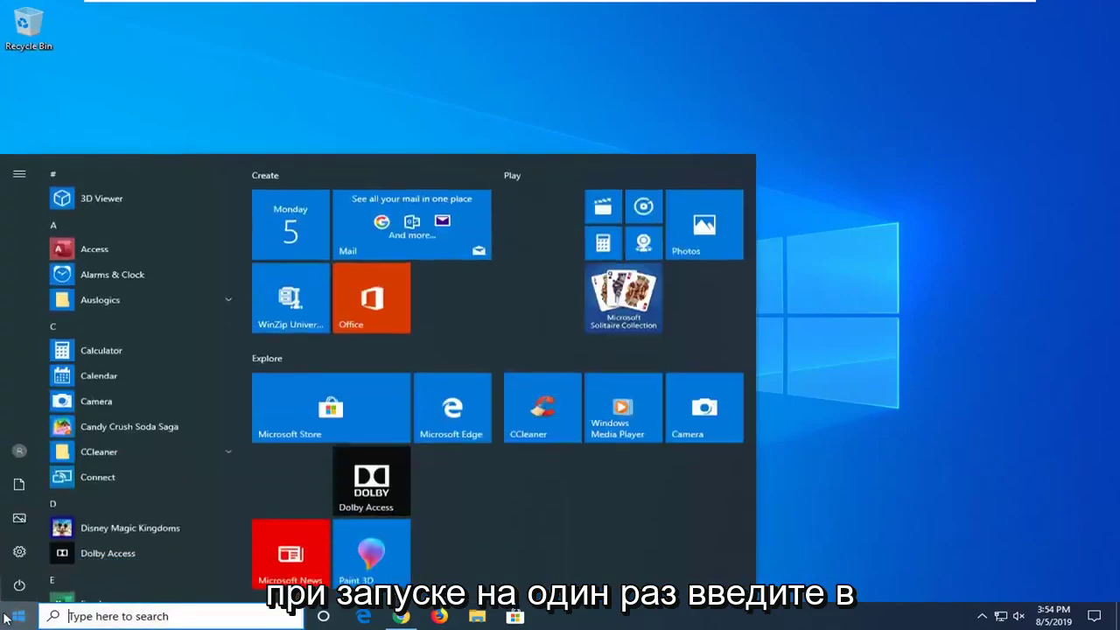
type("services")
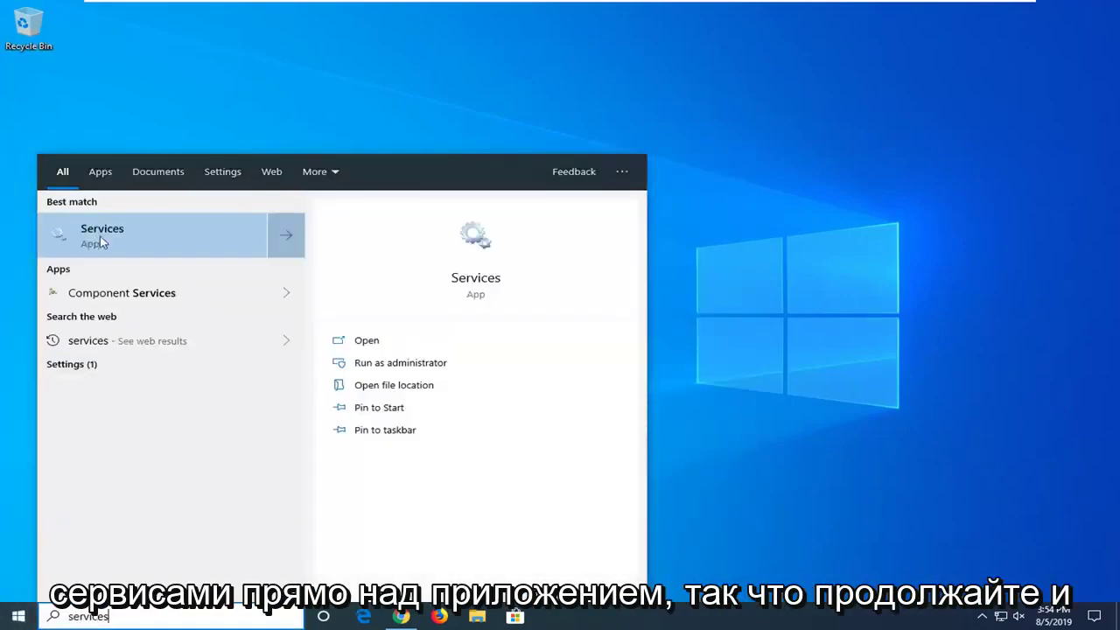
left_click(136, 237)
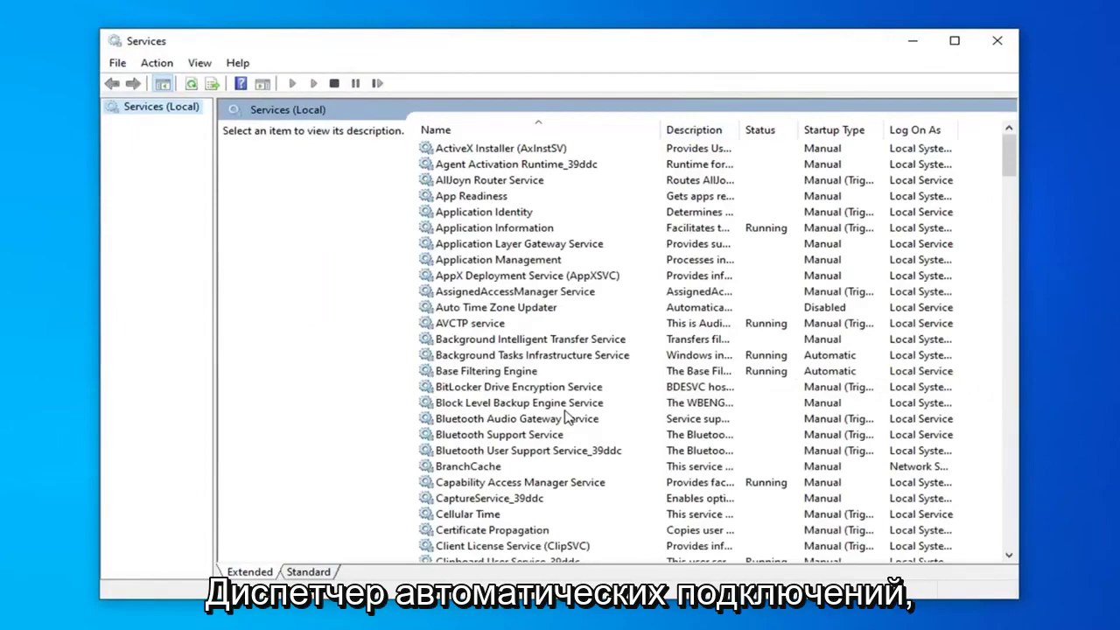
Scroll the services list down to Remote Access Auto Connection Manager.
left_click(565, 407)
scroll(525, 453, "down", 5)
scroll(525, 453, "down", 10)
scroll(591, 452, "down", 15)
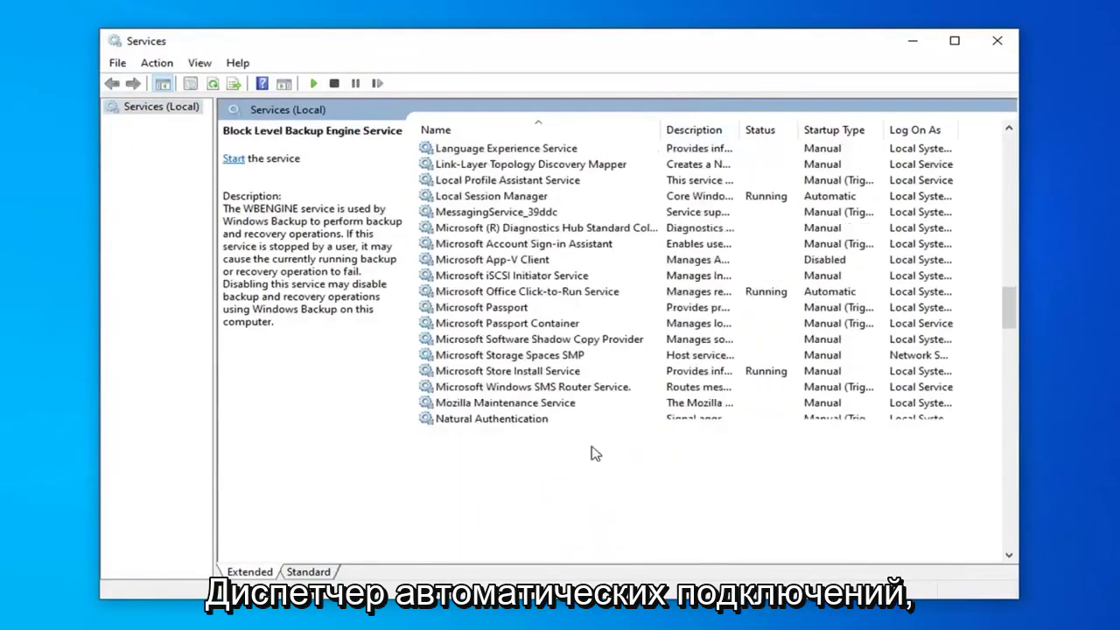
scroll(590, 452, "down", 7)
scroll(593, 448, "down", 6)
scroll(544, 440, "up", 1)
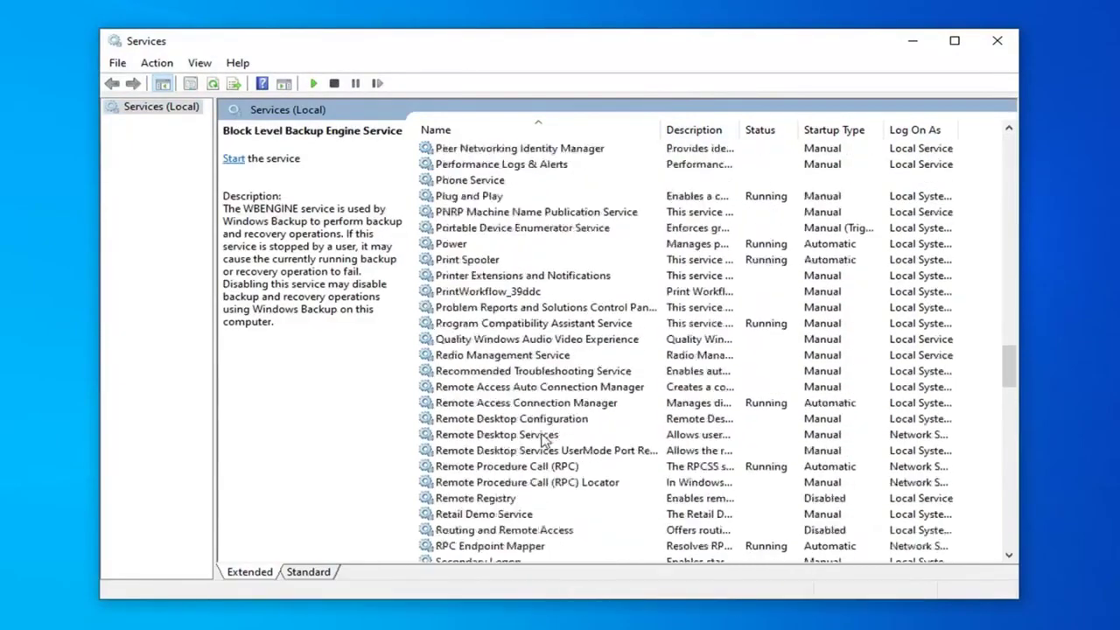
scroll(544, 440, "up", 15)
scroll(544, 440, "up", 7)
scroll(547, 424, "down", 9)
scroll(548, 423, "down", 1)
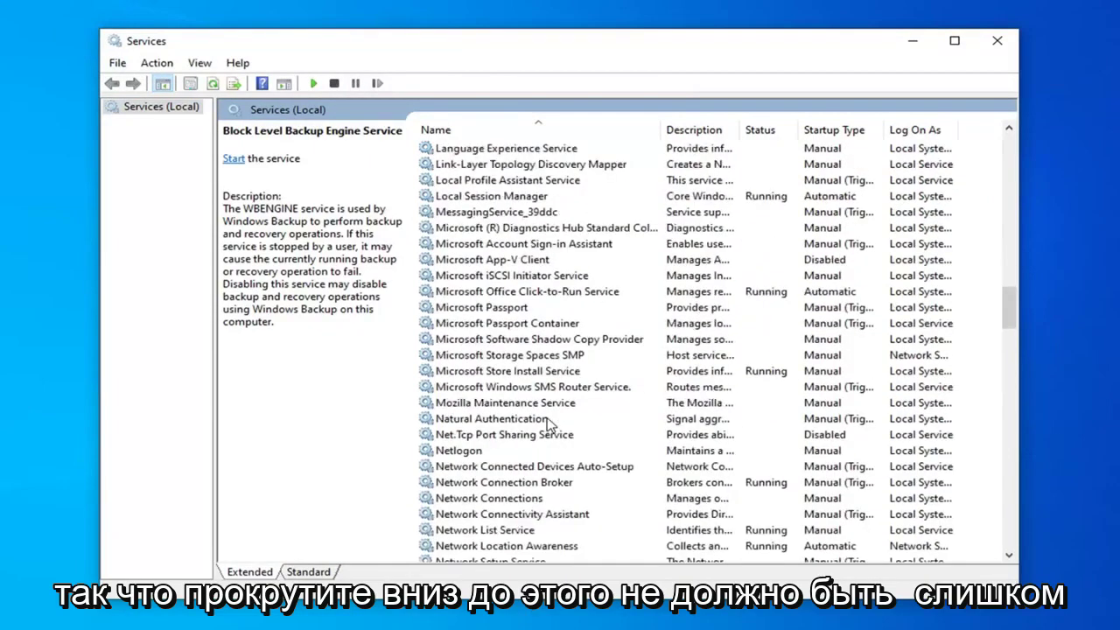
scroll(548, 423, "down", 1)
scroll(548, 424, "down", 3)
scroll(548, 423, "down", 2)
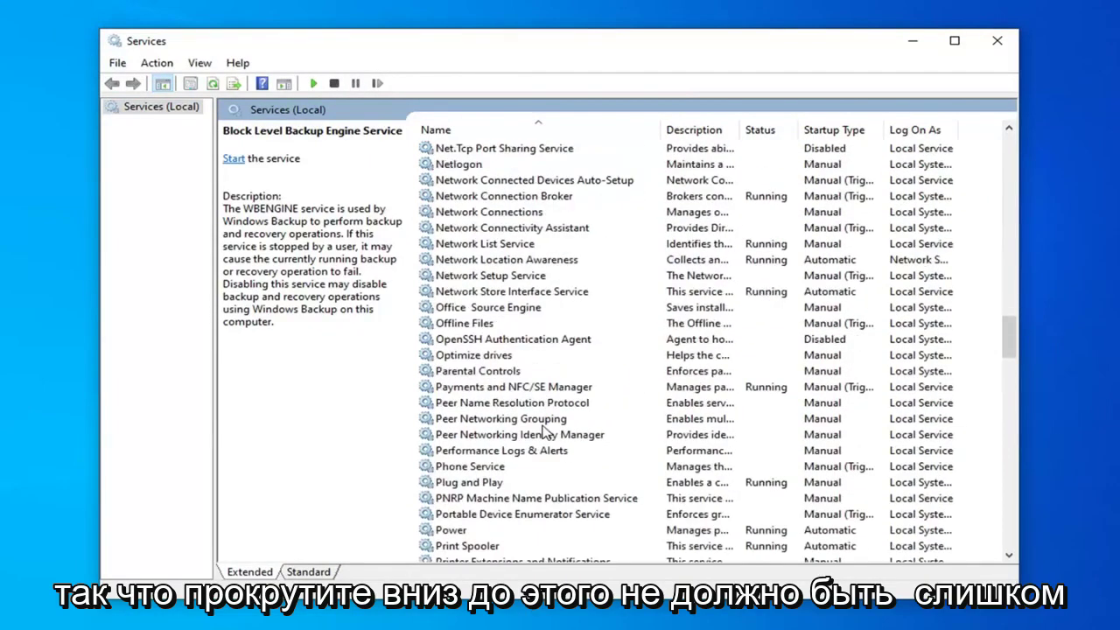
scroll(525, 468, "down", 2)
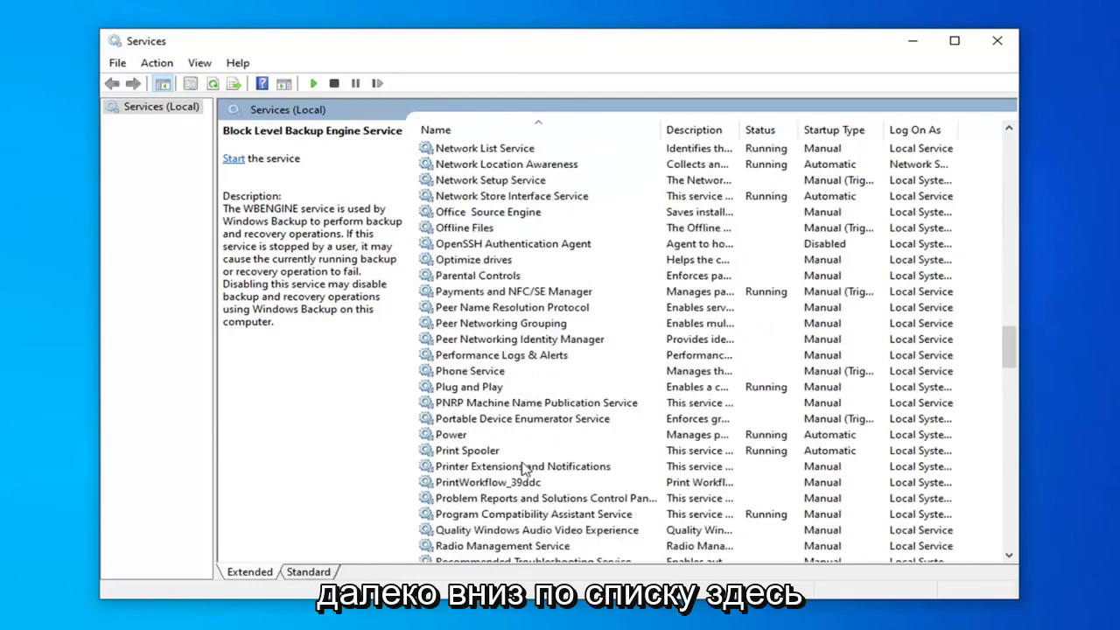
scroll(525, 468, "down", 1)
scroll(508, 487, "down", 1)
Set Remote Access Auto Connection Manager to Automatic startup, start it, and apply.
double_click(507, 486)
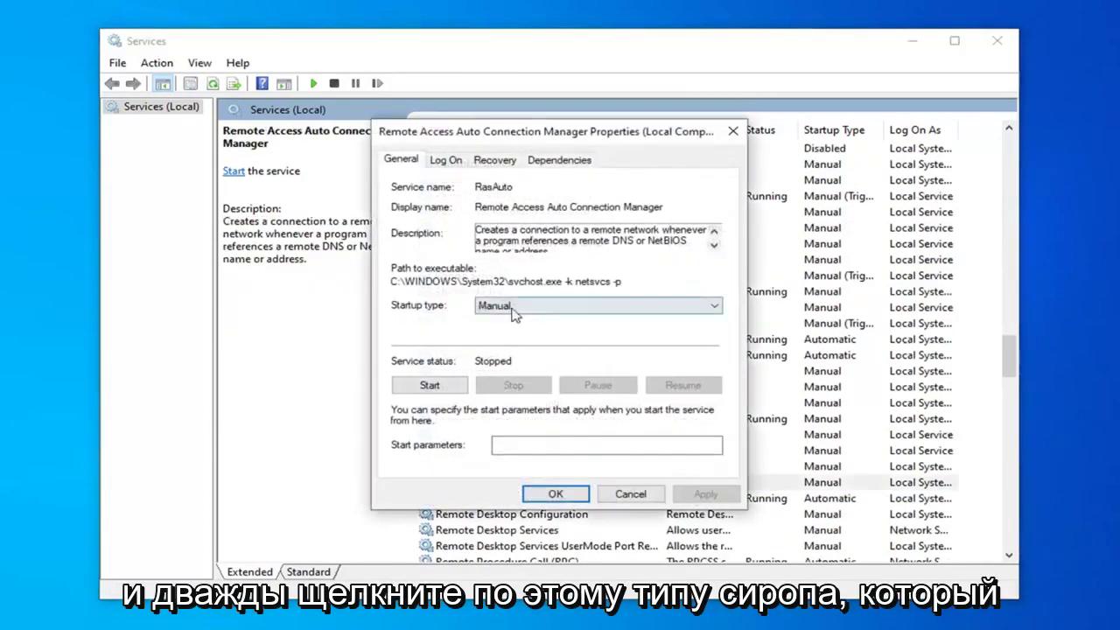
left_click(529, 306)
left_click(525, 308)
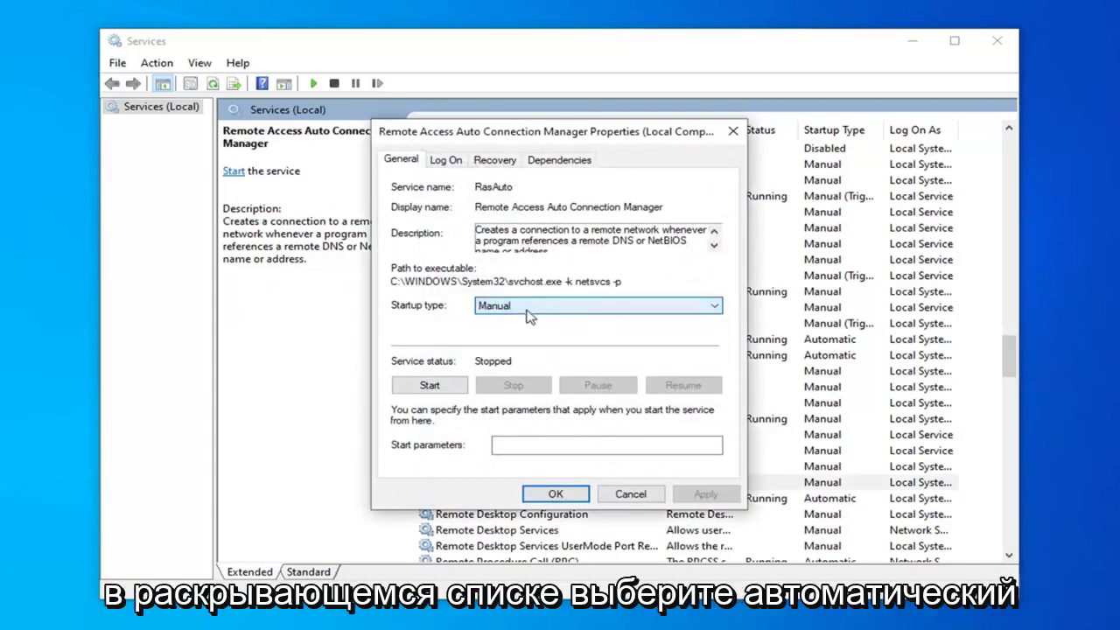
left_click(499, 331)
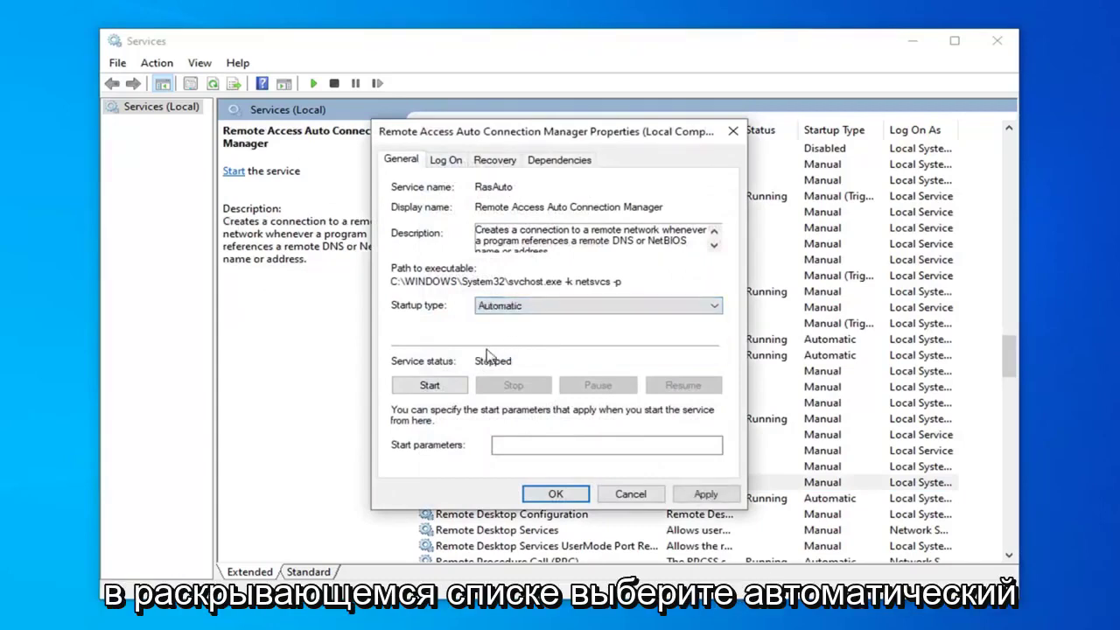
left_click(425, 388)
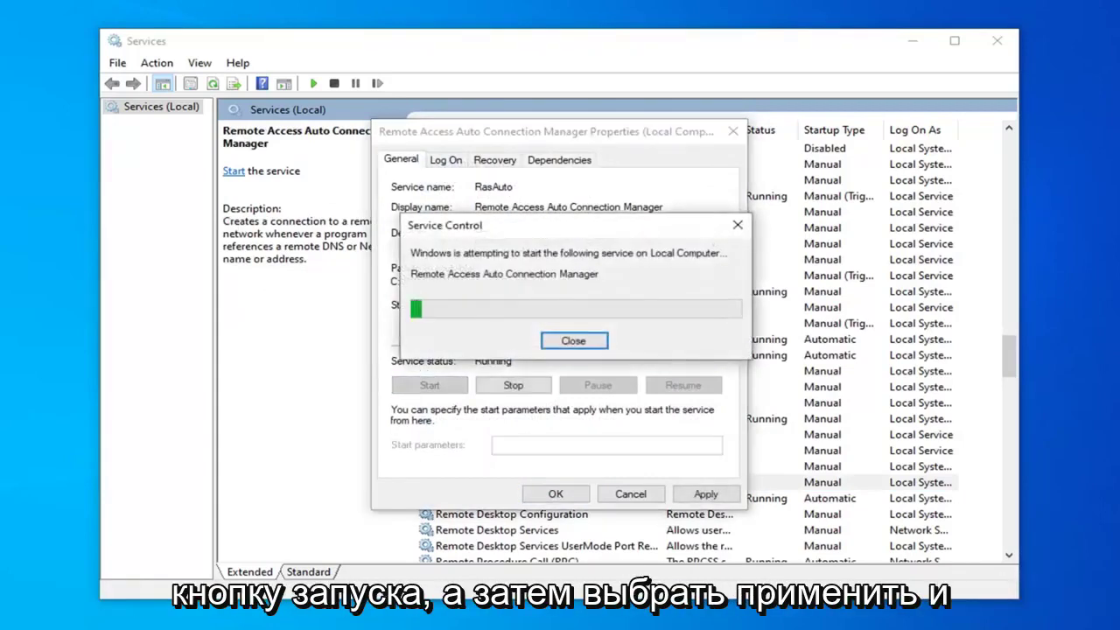
left_click(705, 495)
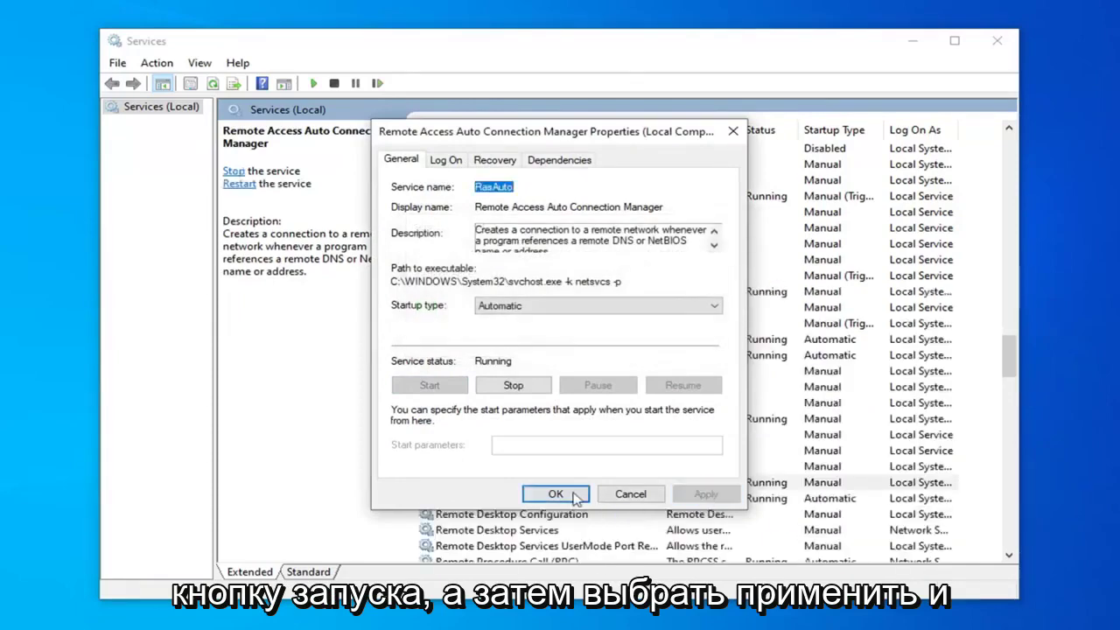
key("Return")
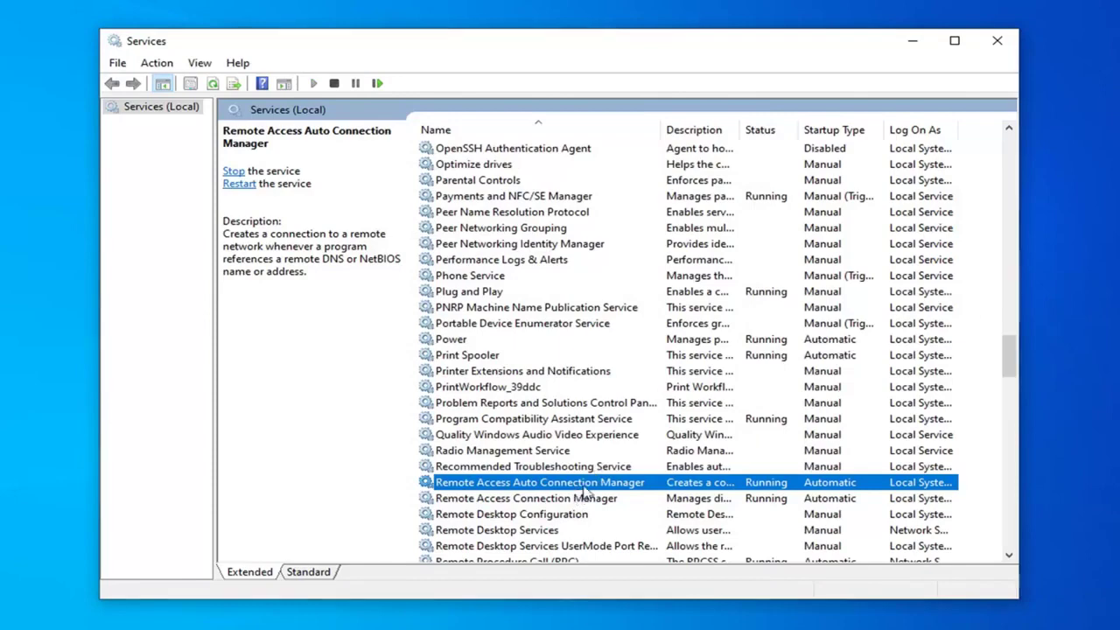
Switch Remote Access Auto Connection Manager's log-on to This account and confirm.
double_click(584, 483)
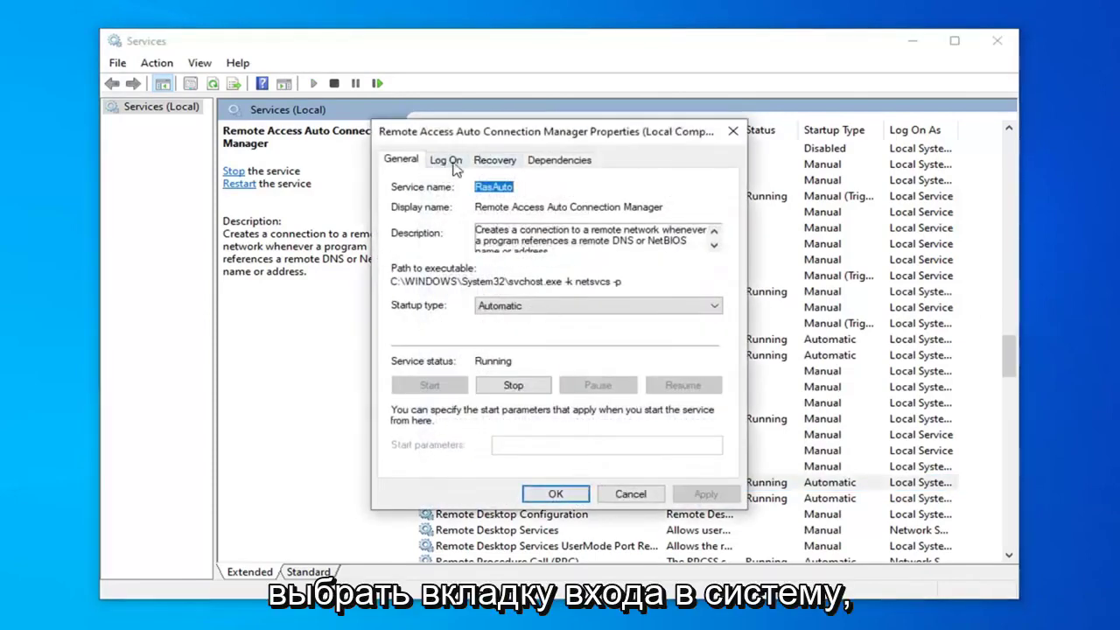
left_click(450, 163)
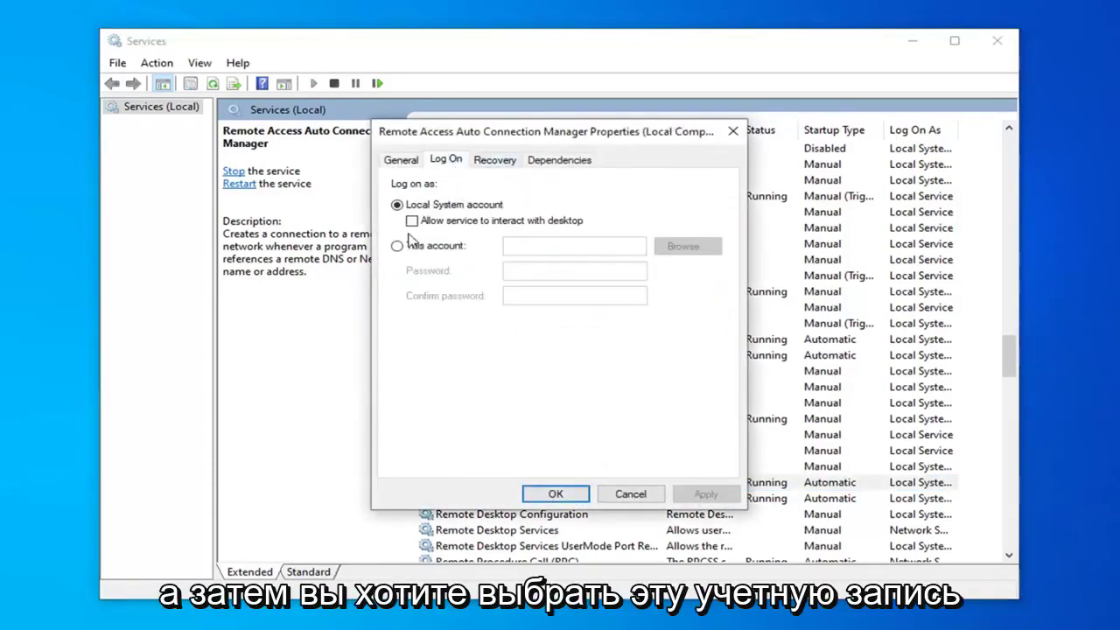
left_click(398, 247)
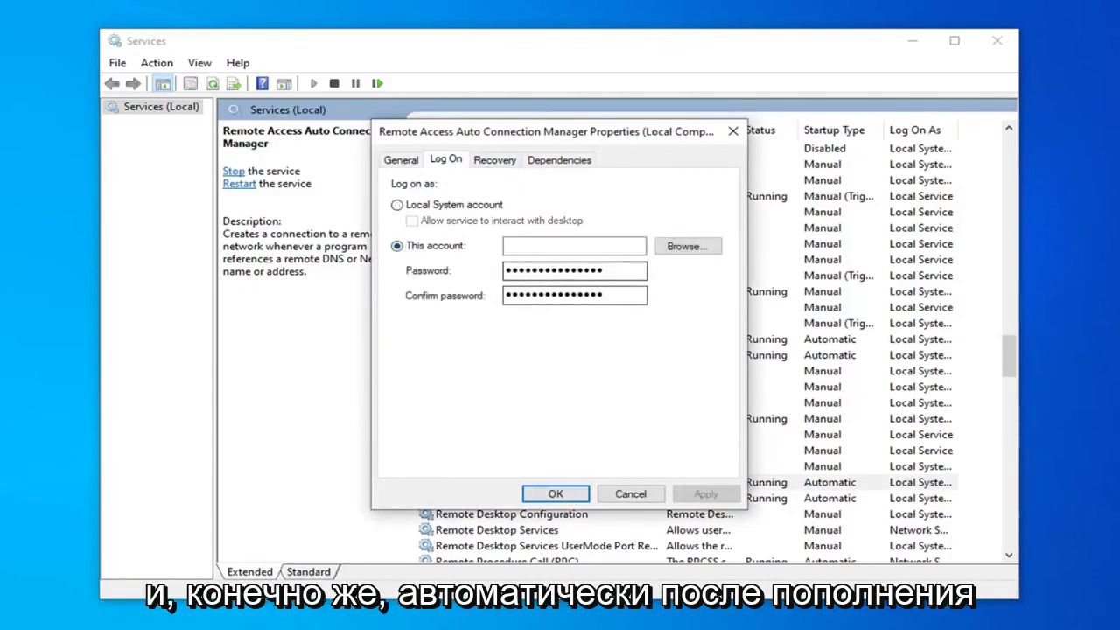
left_click(557, 494)
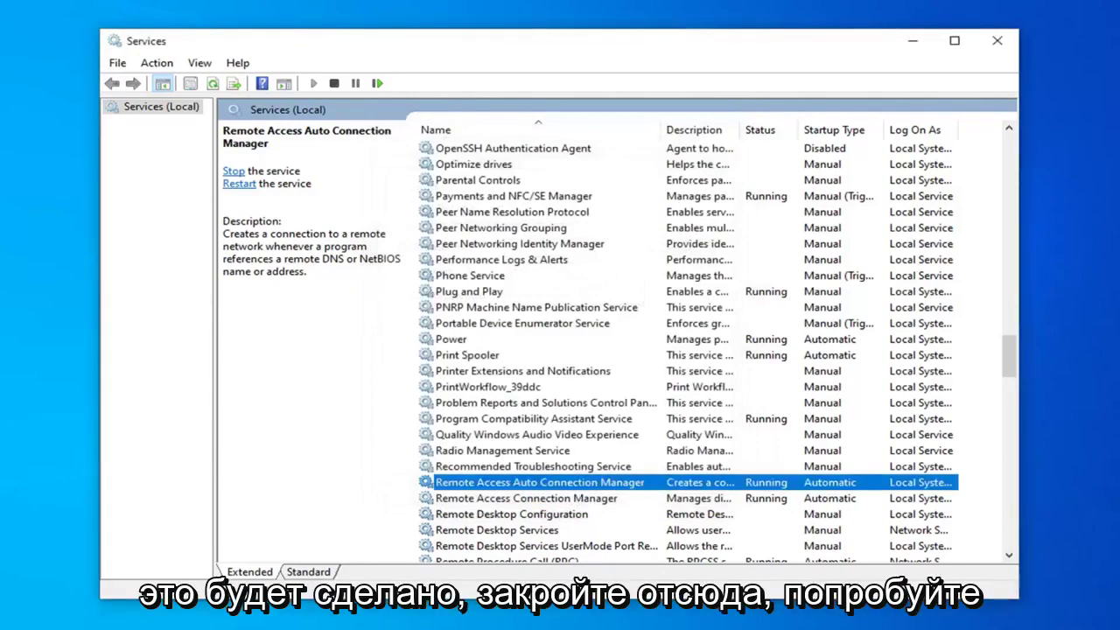
Close the Services window.
left_click(996, 40)
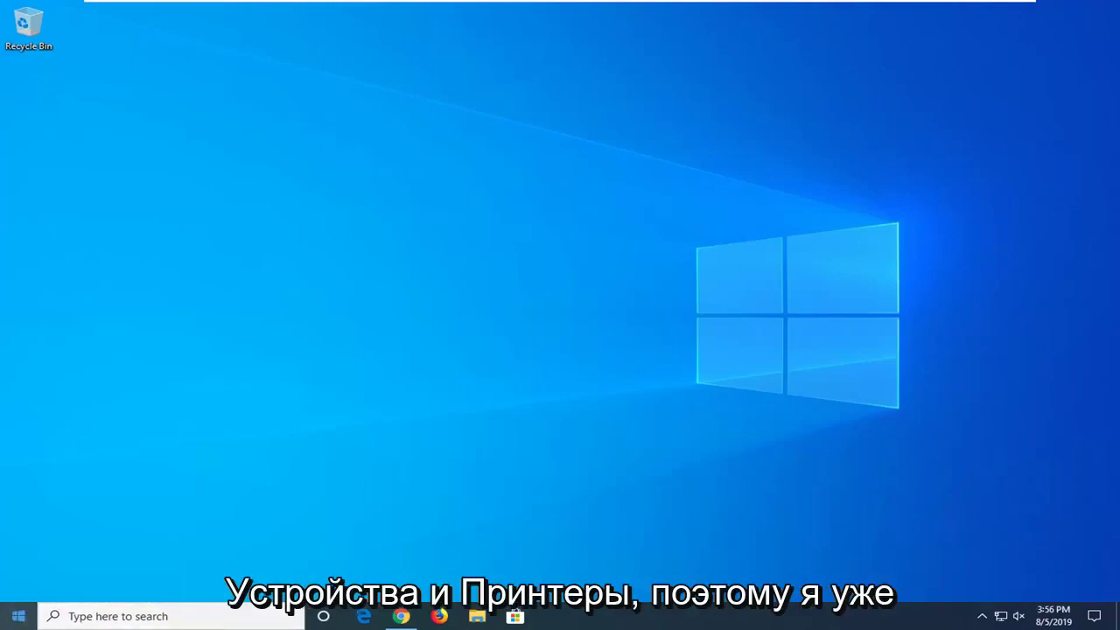
Search the Start menu for 'devices and printers'.
left_click(9, 616)
type("dev")
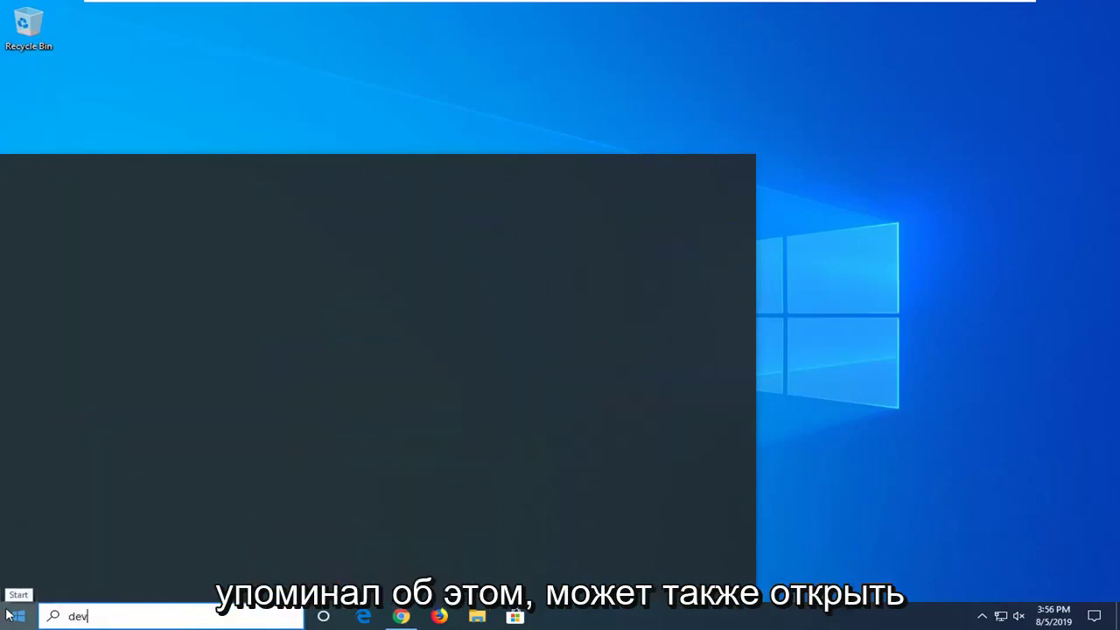
type("ice manage")
key("BackSpace")
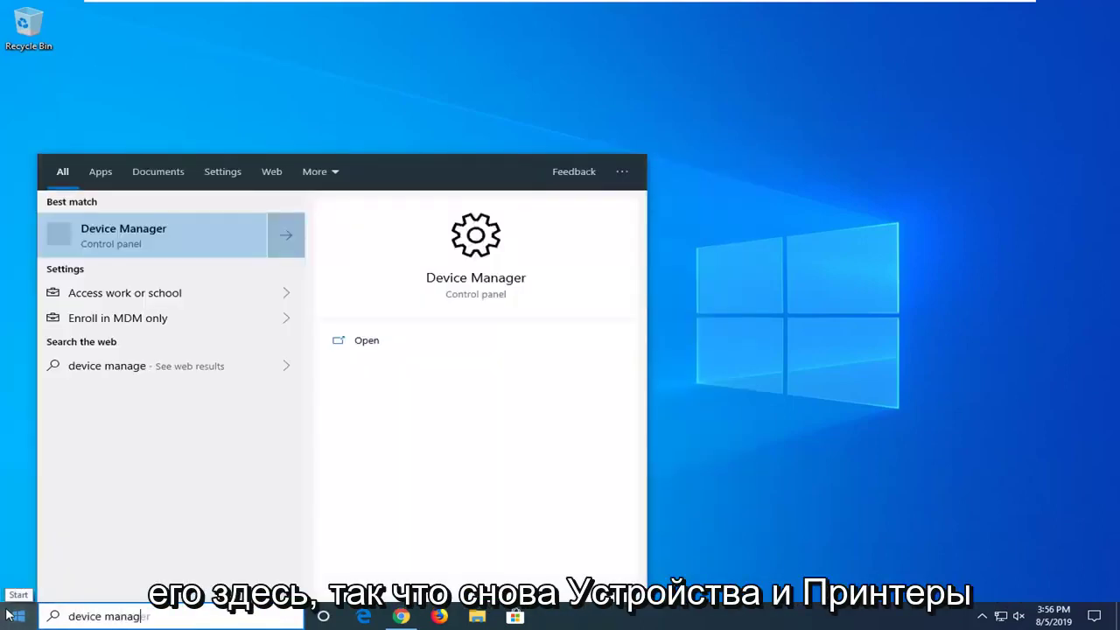
key("BackSpace")
key("BackSpace")
key("BackSpace")
key("BackSpace")
type("and")
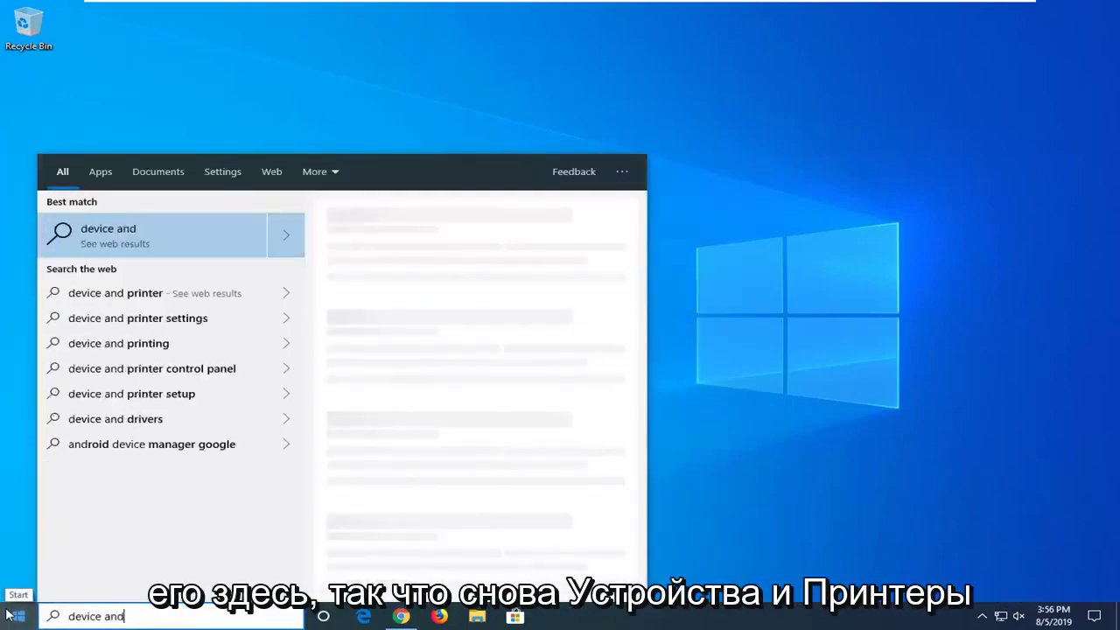
key("BackSpace")
key("BackSpace")
key("BackSpace")
key("BackSpace")
type("s and")
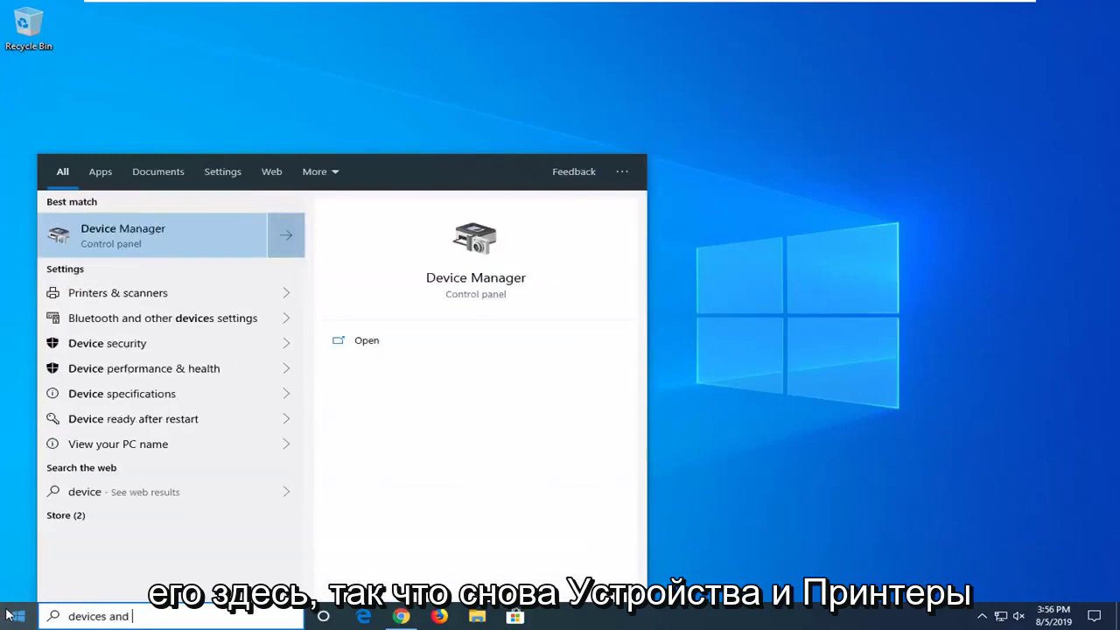
type(" printers")
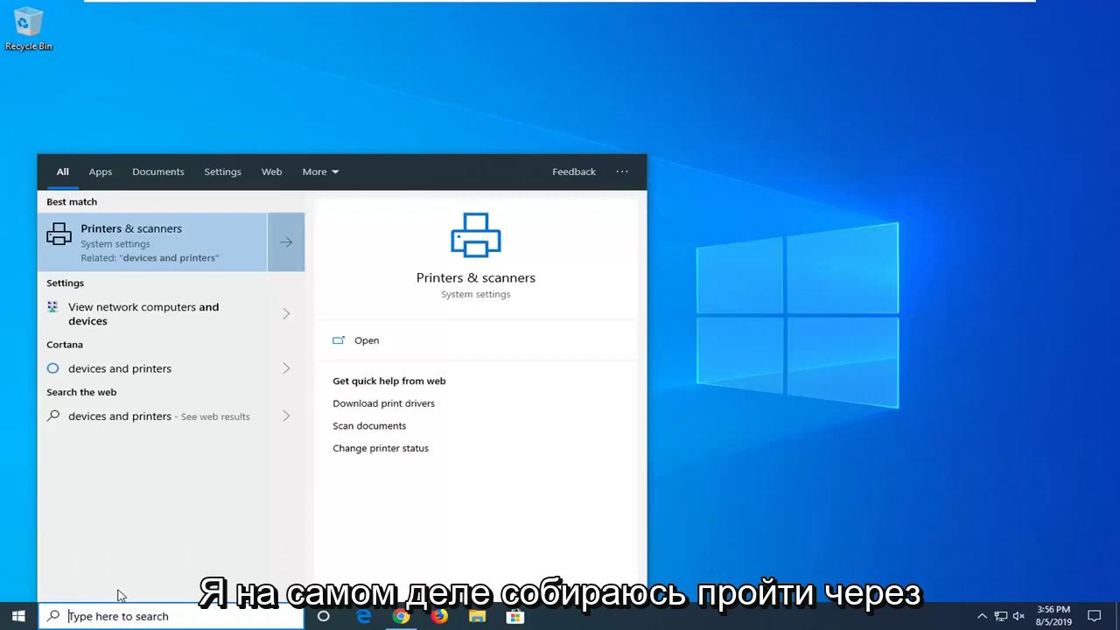
Replace the search text with 'control' to bring up Control Panel.
key("ctrl+a")
key("BackSpace")
type("control")
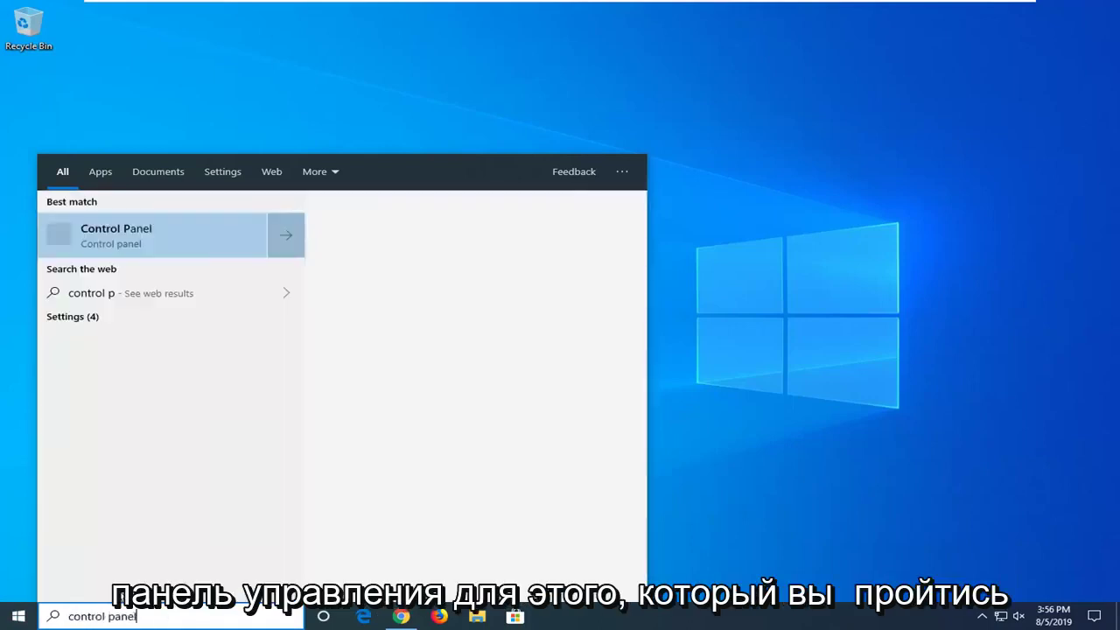
Open Control Panel in Large icons view and go to Devices and Printers.
left_click(116, 234)
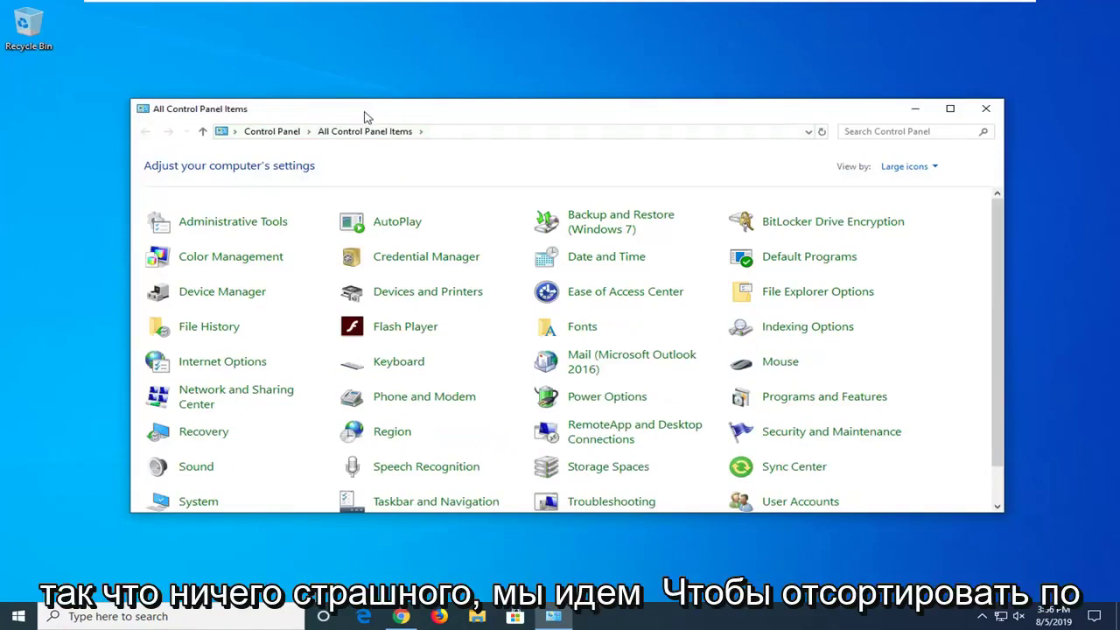
left_click(910, 166)
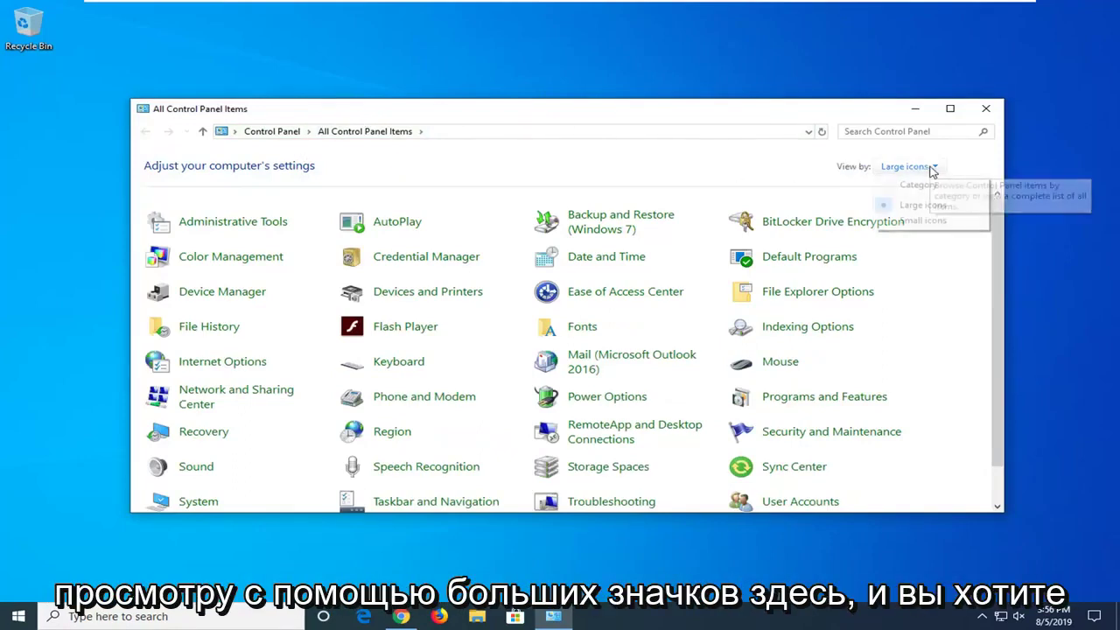
left_click(896, 210)
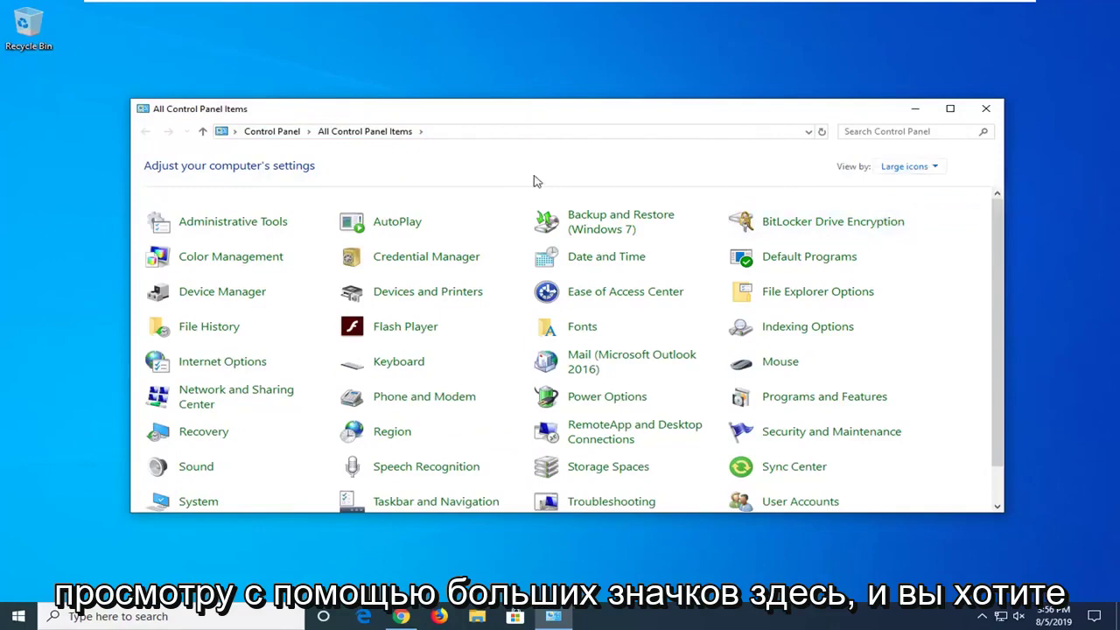
left_click(412, 294)
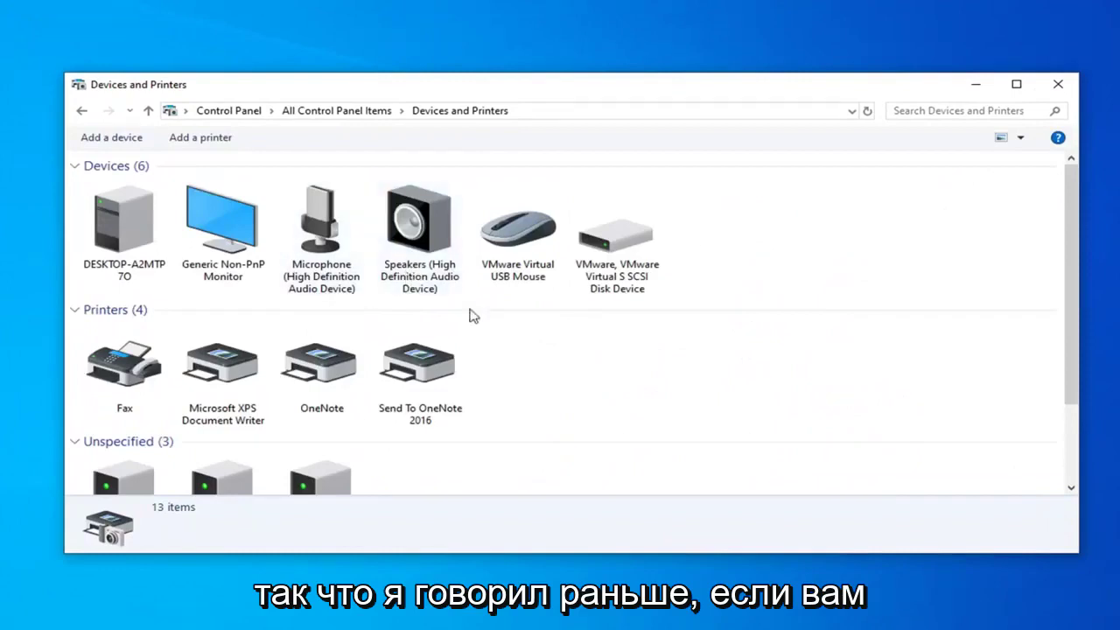
Scroll to Printers and select the Send To OneNote 2016 printer.
scroll(475, 316, "down", 2)
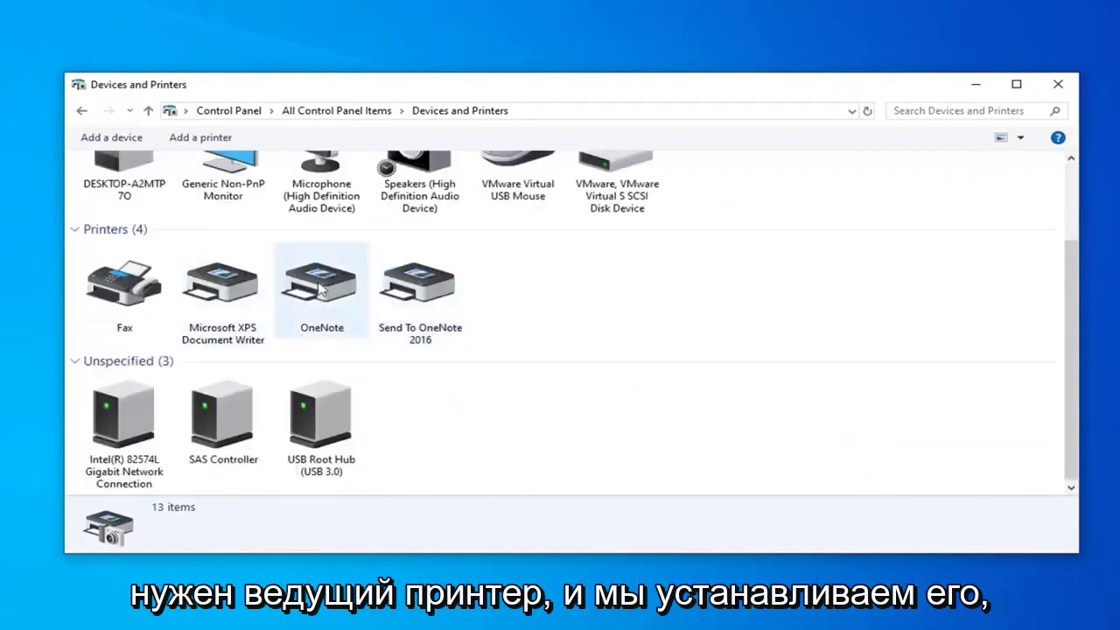
left_click(427, 293)
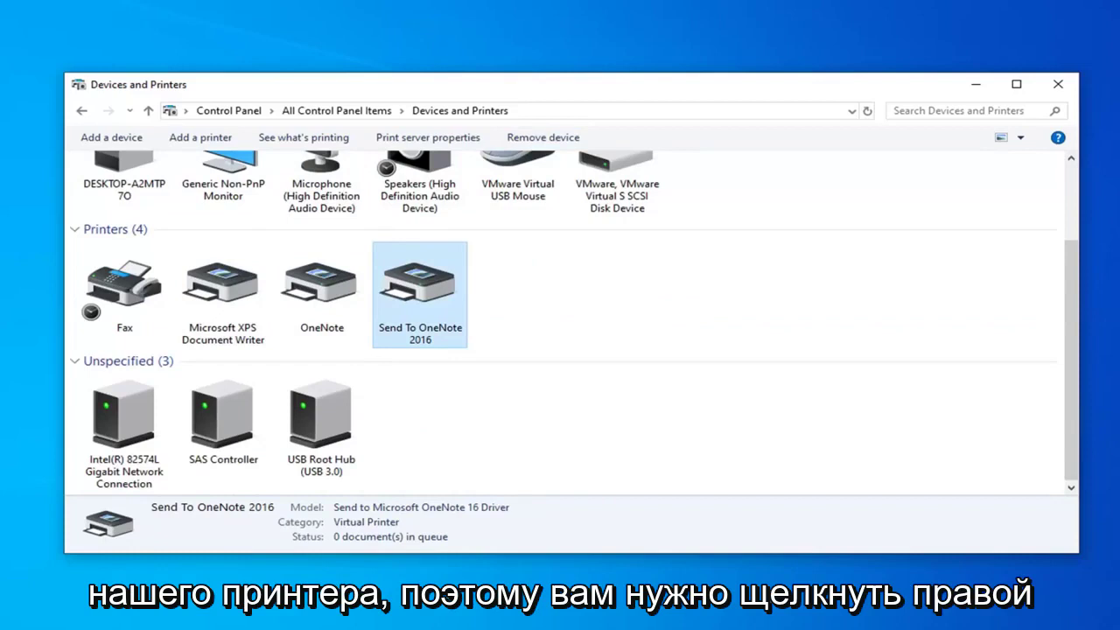
right_click(429, 287)
left_click(492, 346)
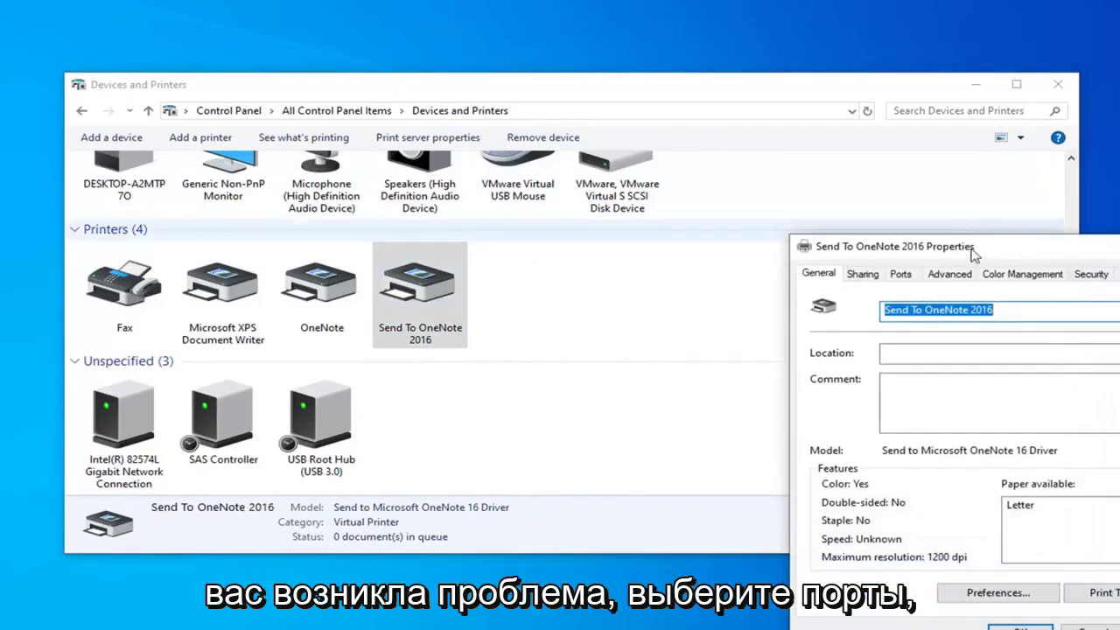
mouse_move(968, 249)
left_mouse_down()
mouse_move(535, 151)
mouse_move(538, 118)
left_mouse_up()
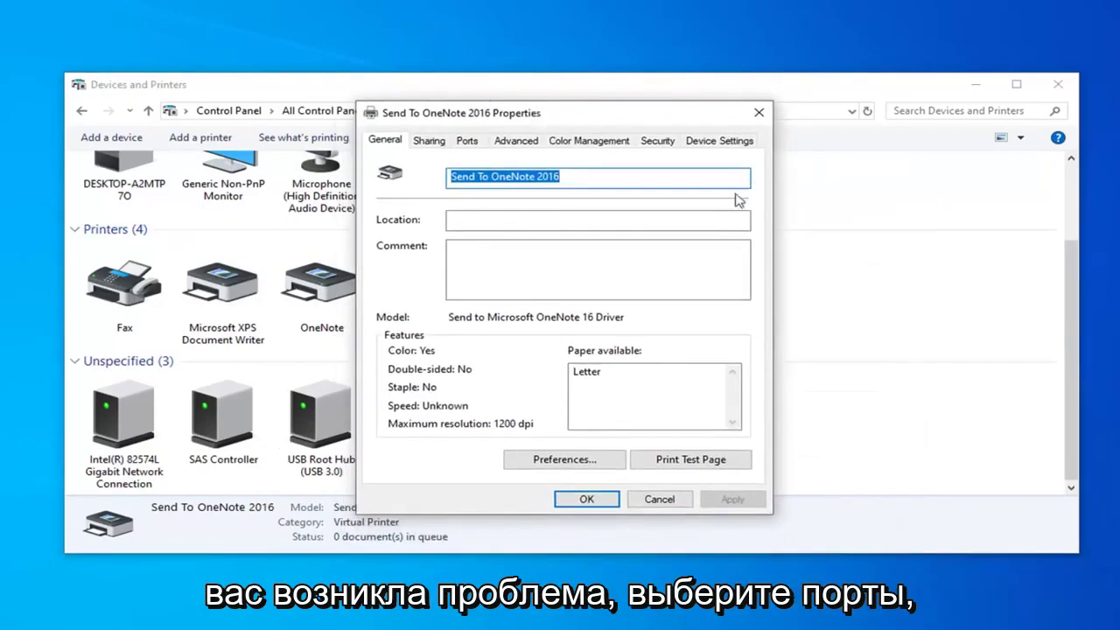
left_click(466, 141)
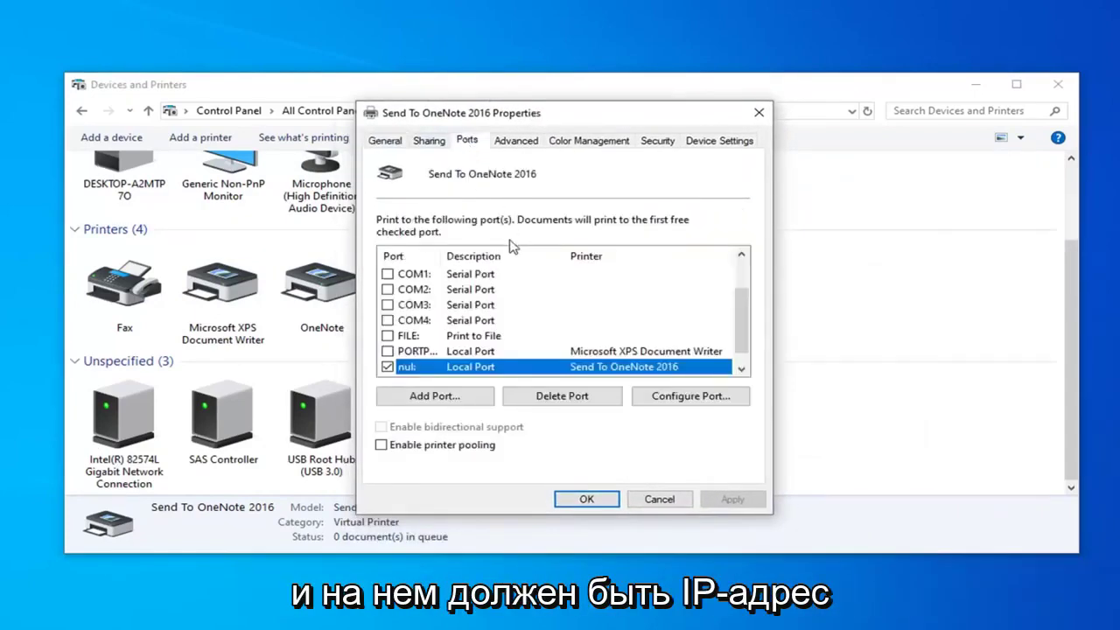
scroll(441, 345, "down", 1)
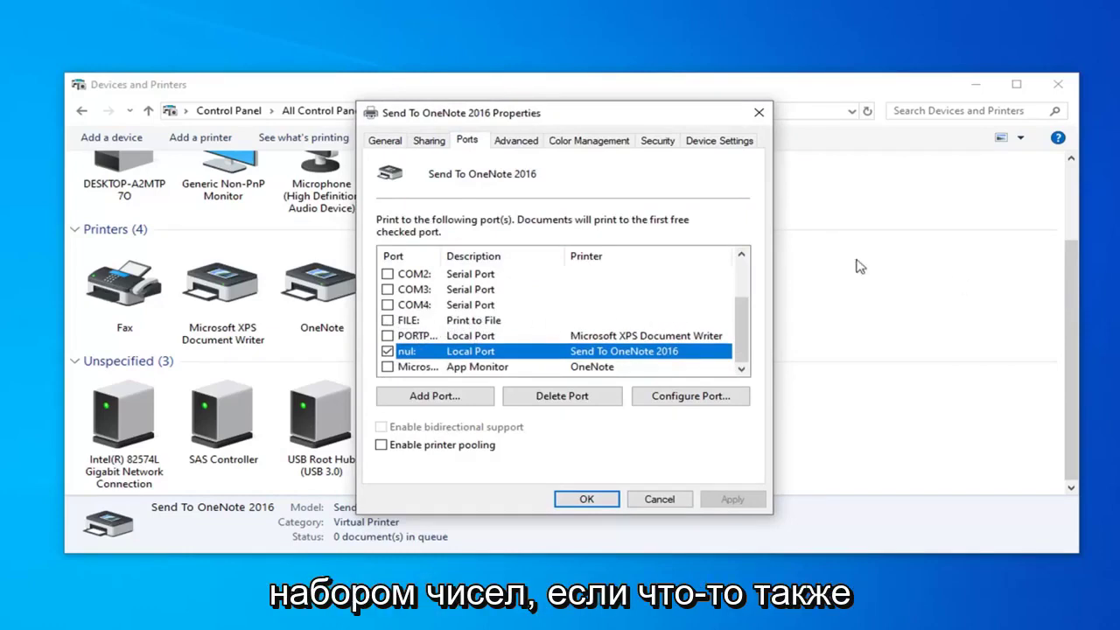
scroll(438, 337, "up", 1)
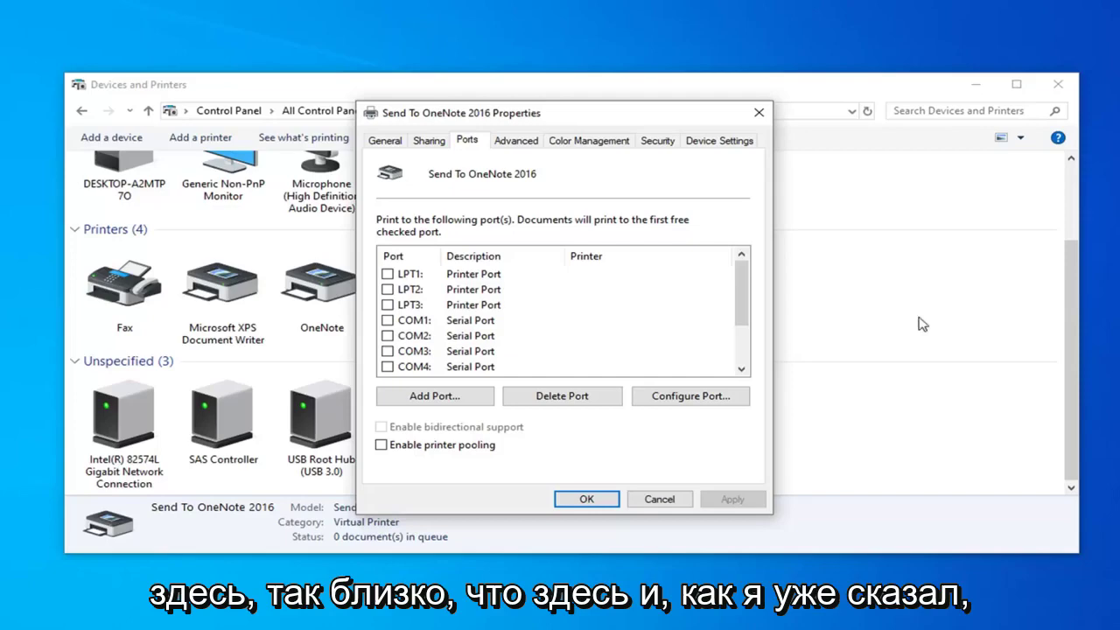
Close the Devices and Printers window.
left_click(1058, 84)
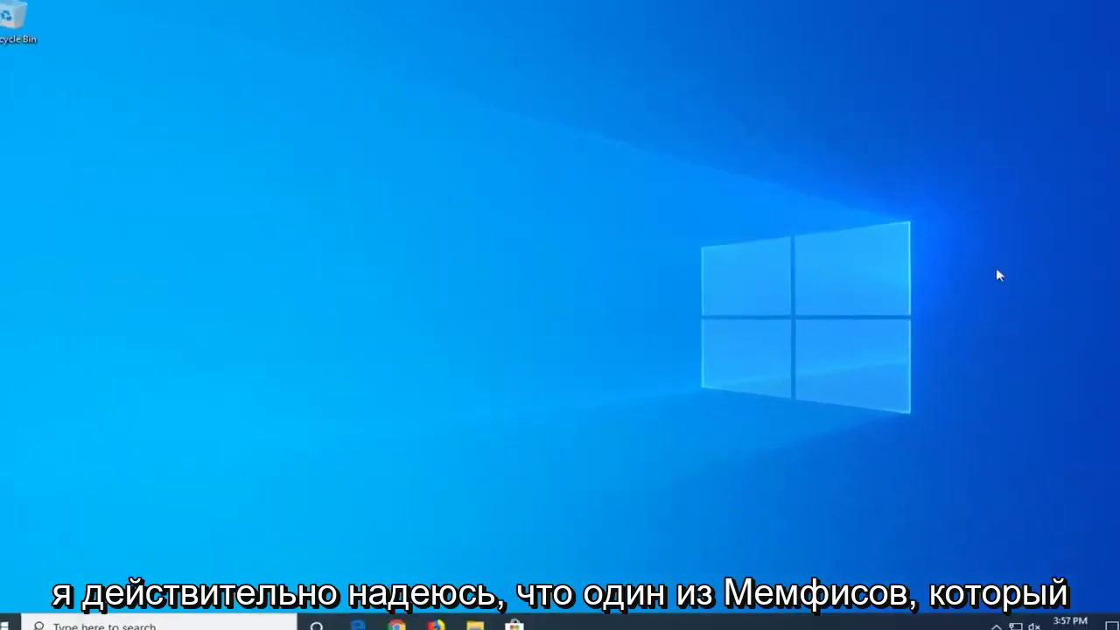